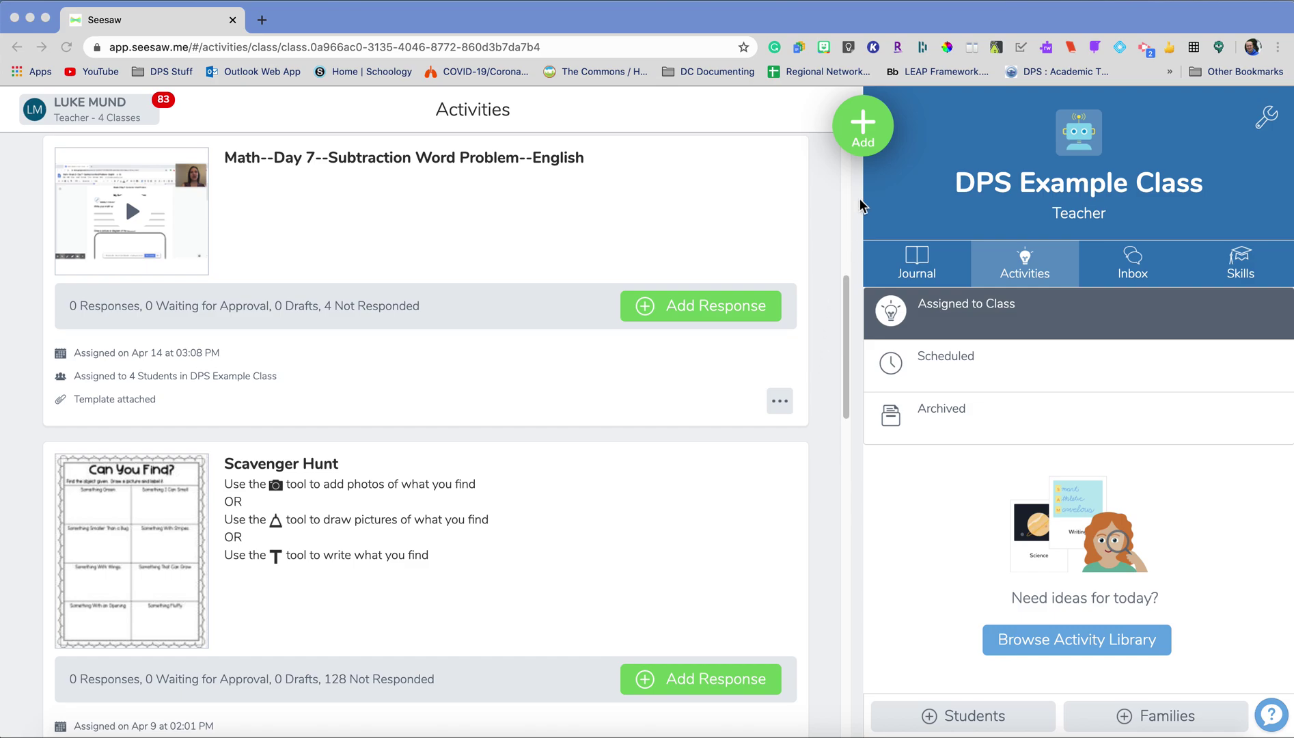
- From Add > Assign Activity, open a blank Create New Activity form in My Library
{"action": "left_click", "coordinate": [870, 129]}
{"action": "left_click", "coordinate": [869, 130]}
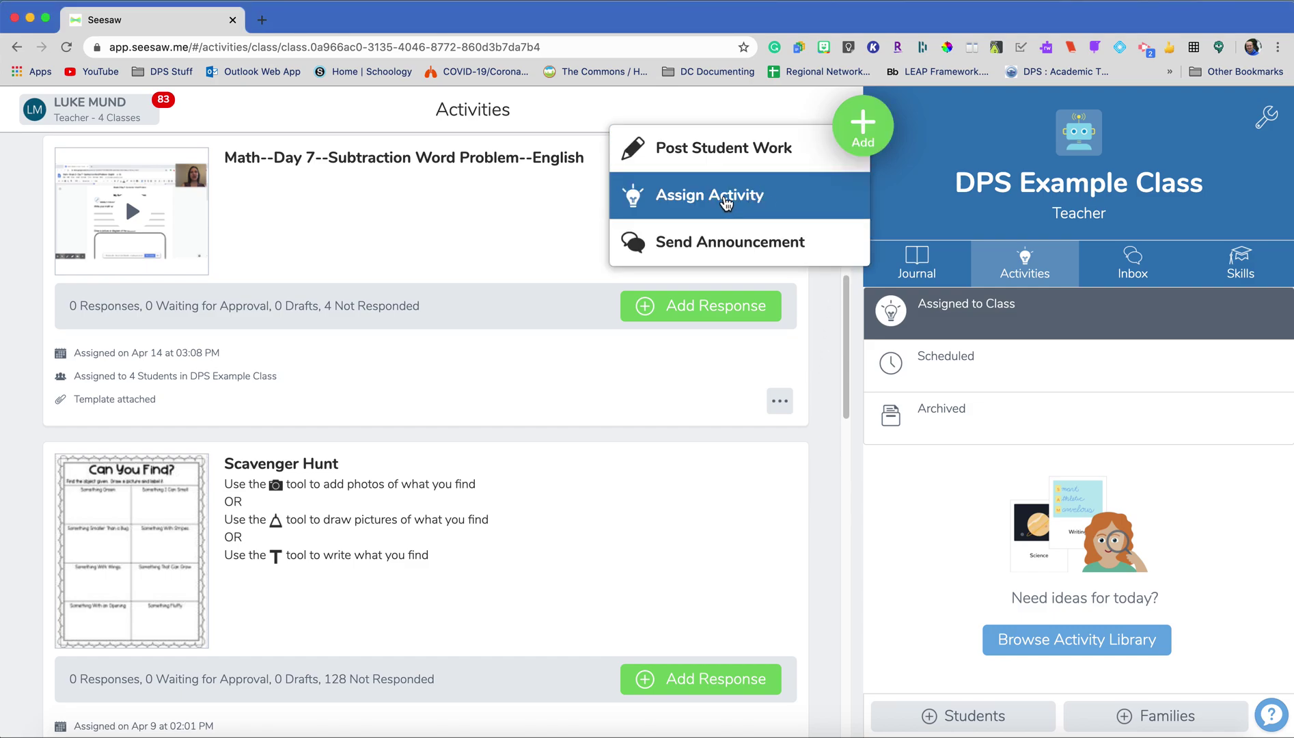
{"action": "left_click", "coordinate": [754, 199]}
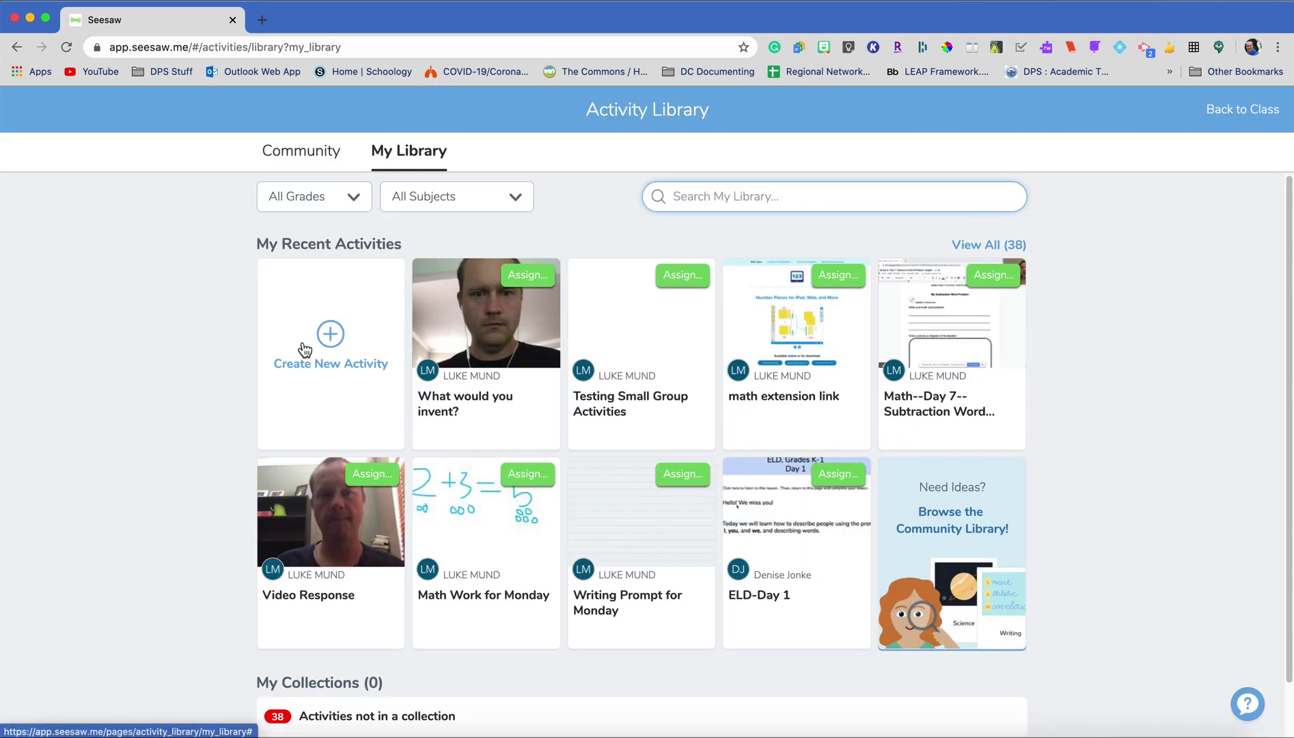
{"action": "left_click", "coordinate": [331, 339]}
{"action": "left_click", "coordinate": [330, 339]}
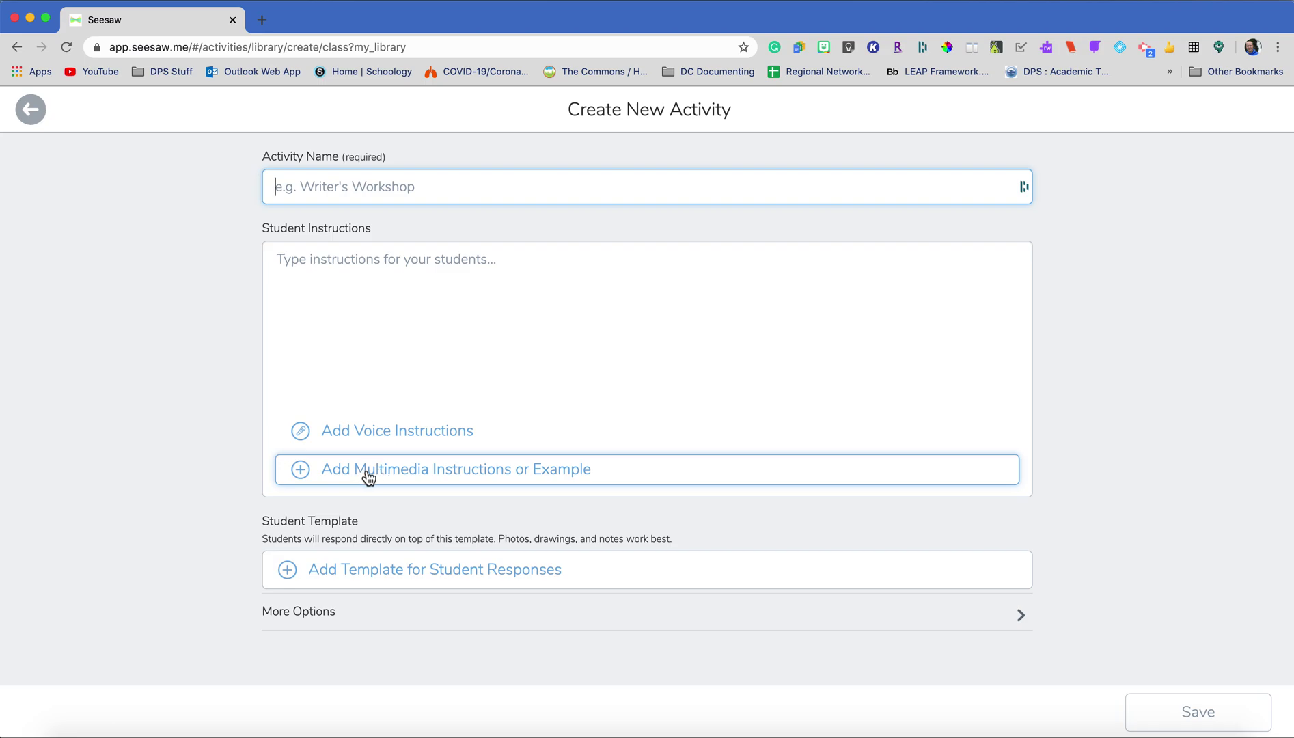
- Preview the multimedia instruction attachment options, then discard the draft and return to the Activity Library
{"action": "left_click", "coordinate": [461, 477]}
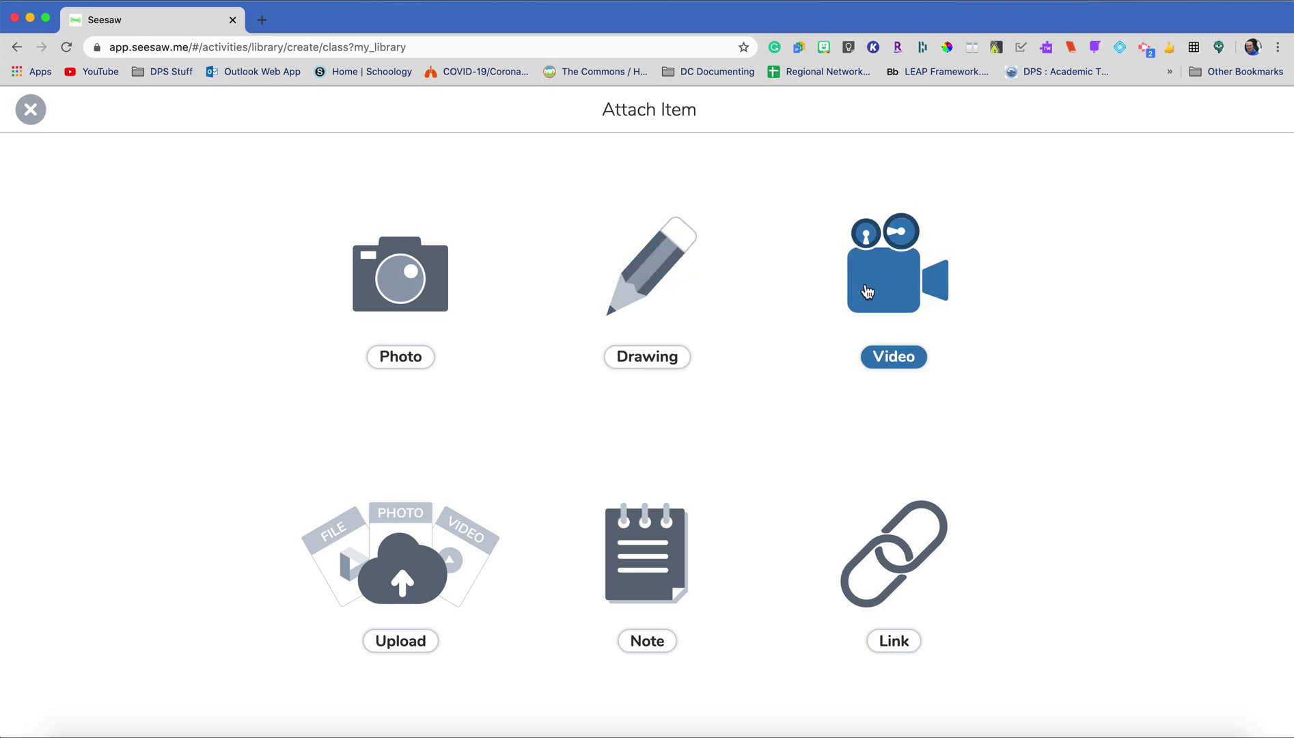
{"action": "left_click", "coordinate": [32, 112]}
{"action": "left_click", "coordinate": [32, 112]}
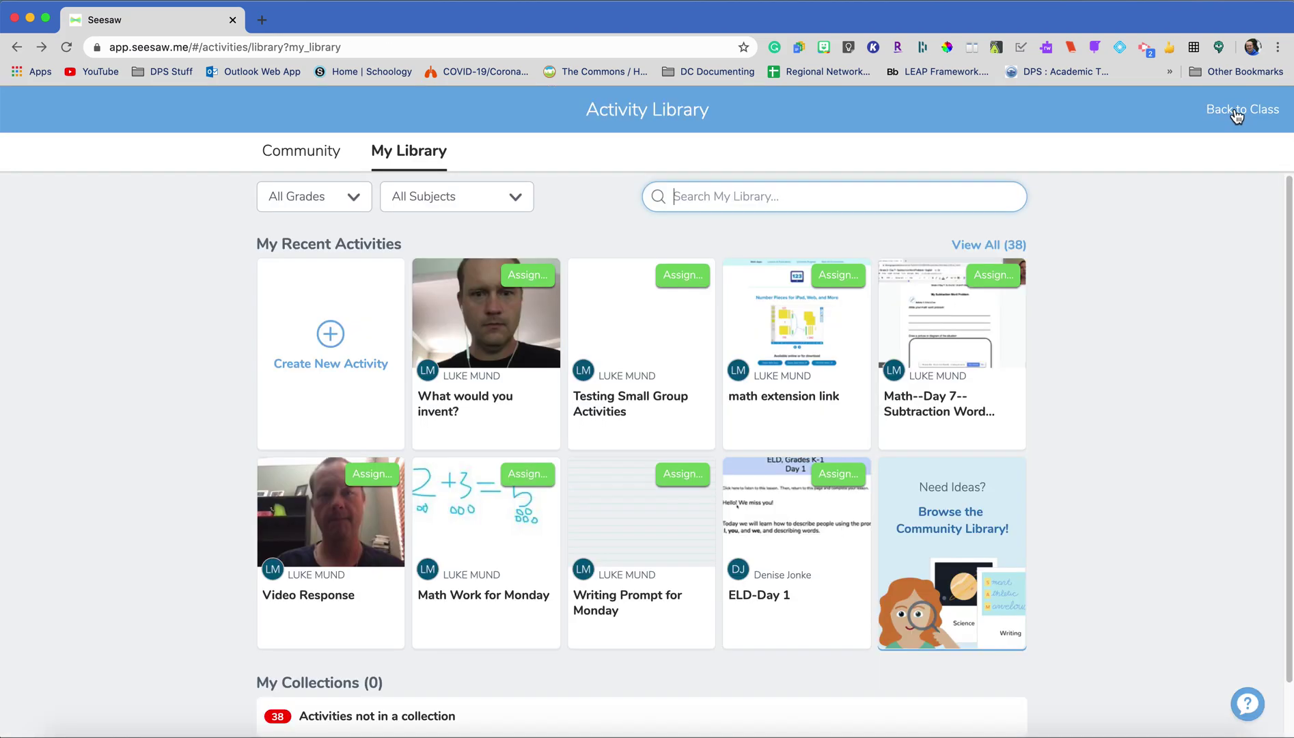
- Go back from the Activity Library to the DPS Example Class activities
{"action": "left_click", "coordinate": [1237, 109]}
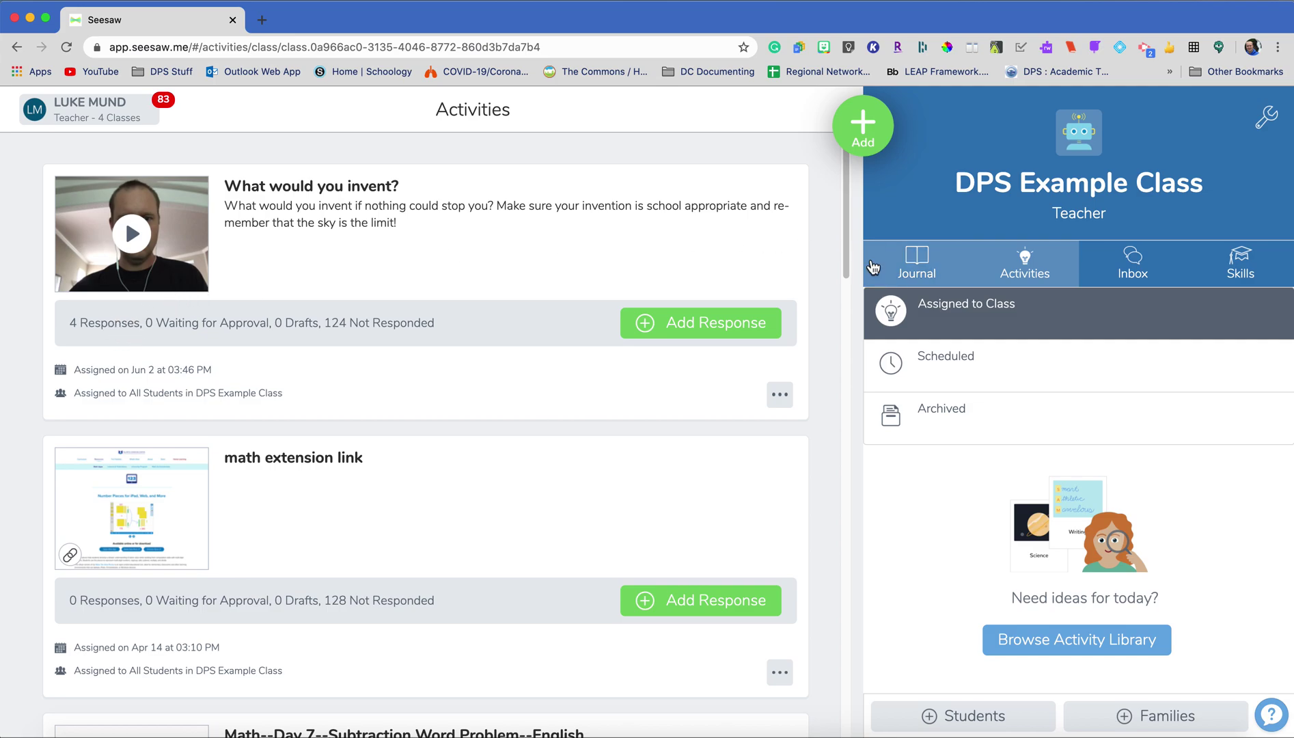
{"action": "left_click", "coordinate": [917, 274]}
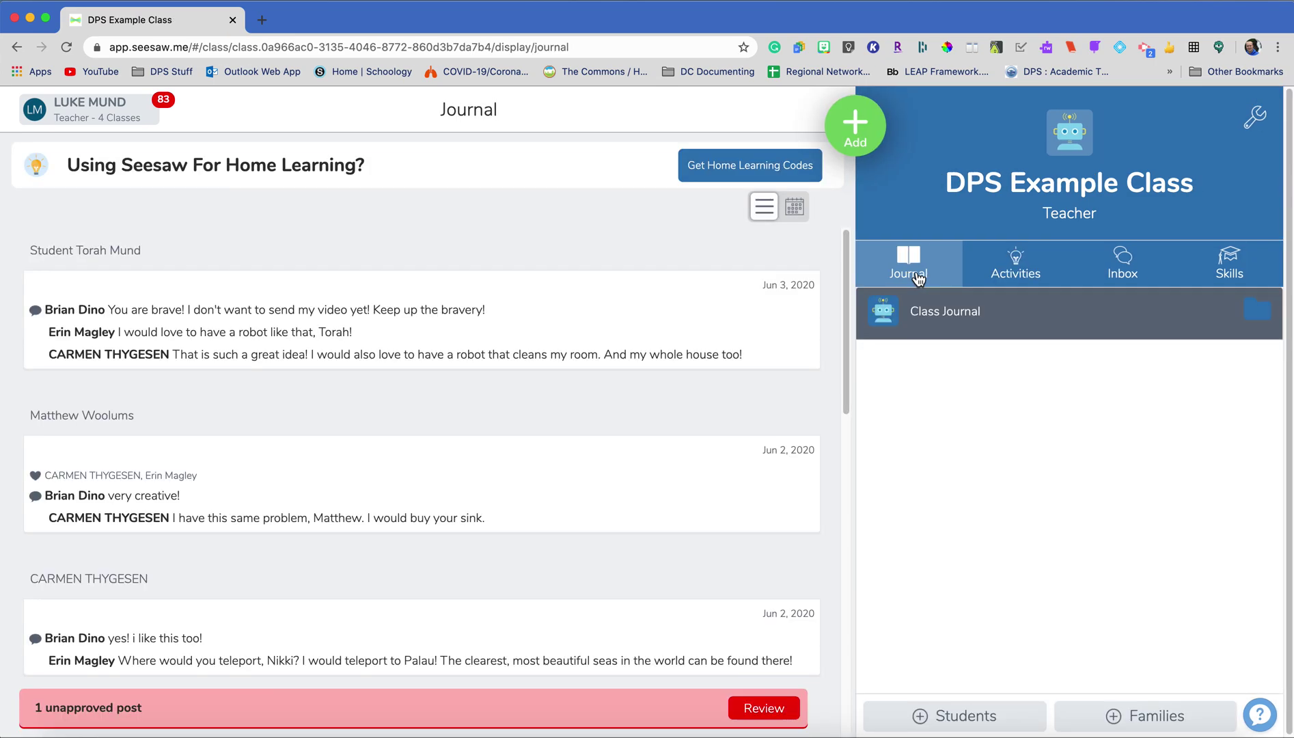
{"action": "scroll", "coordinate": [646, 336], "scroll_direction": "down", "scroll_amount": 3}
{"action": "scroll", "coordinate": [647, 336], "scroll_direction": "down", "scroll_amount": 1}
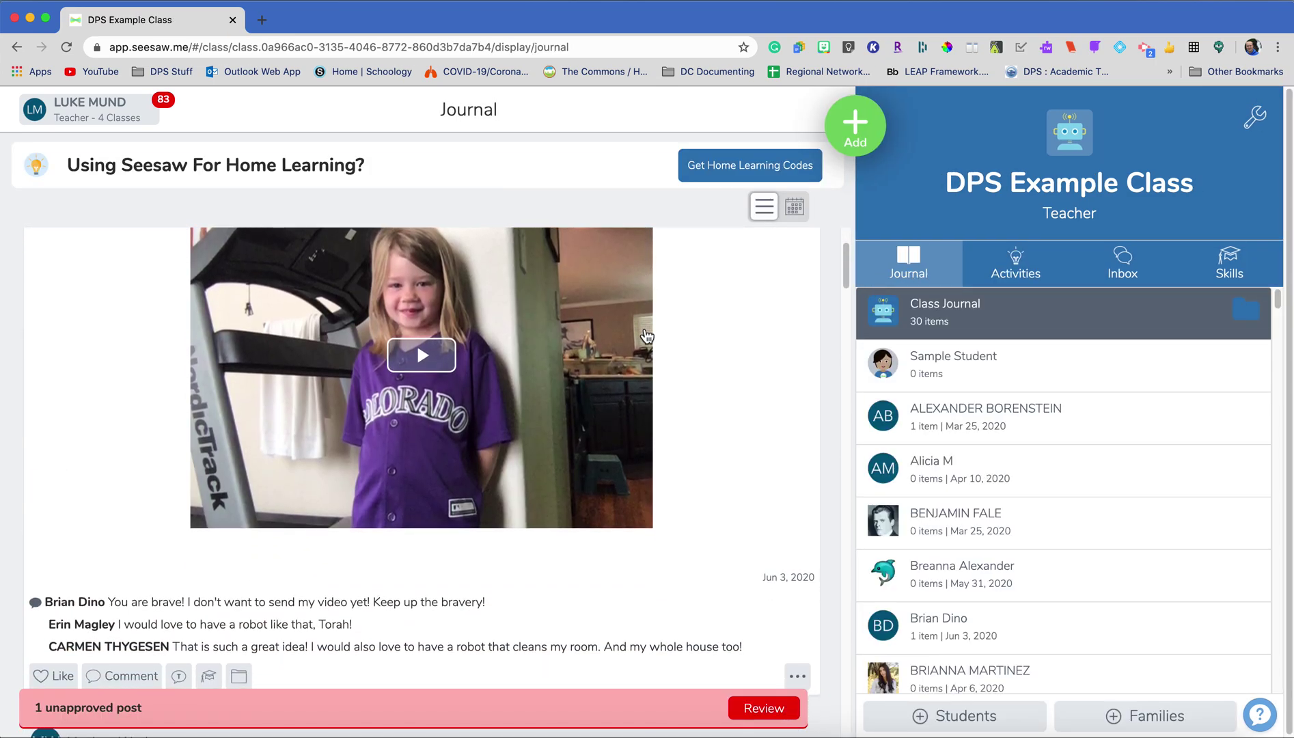
{"action": "scroll", "coordinate": [646, 336], "scroll_direction": "up", "scroll_amount": 2}
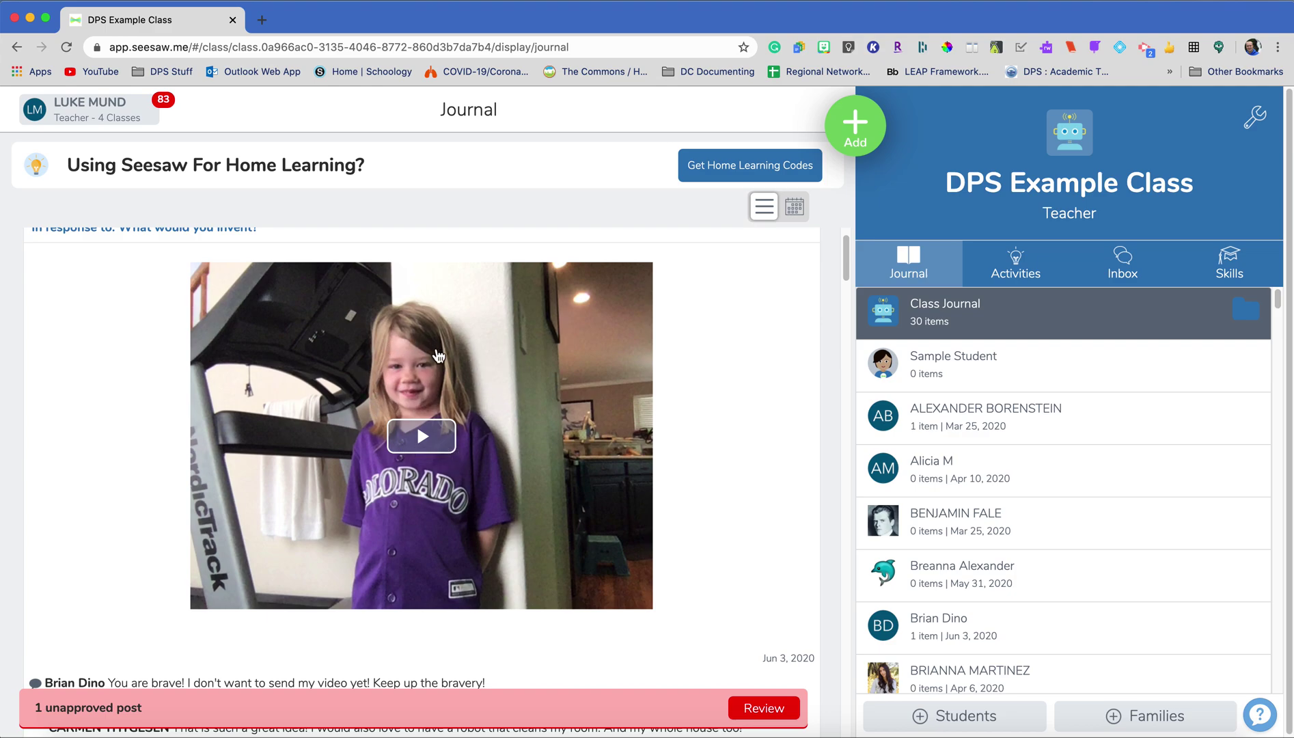
{"action": "scroll", "coordinate": [418, 456], "scroll_direction": "down", "scroll_amount": 3}
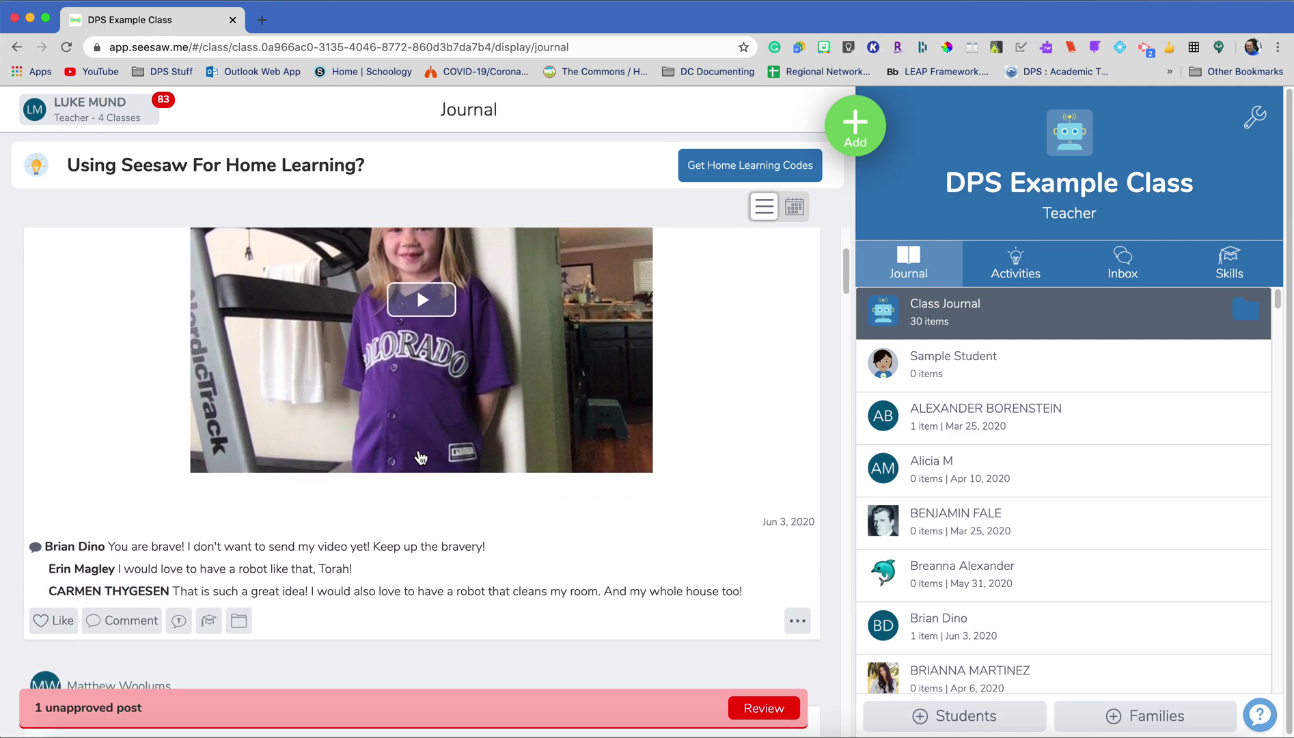
{"action": "mouse_move", "coordinate": [68, 544]}
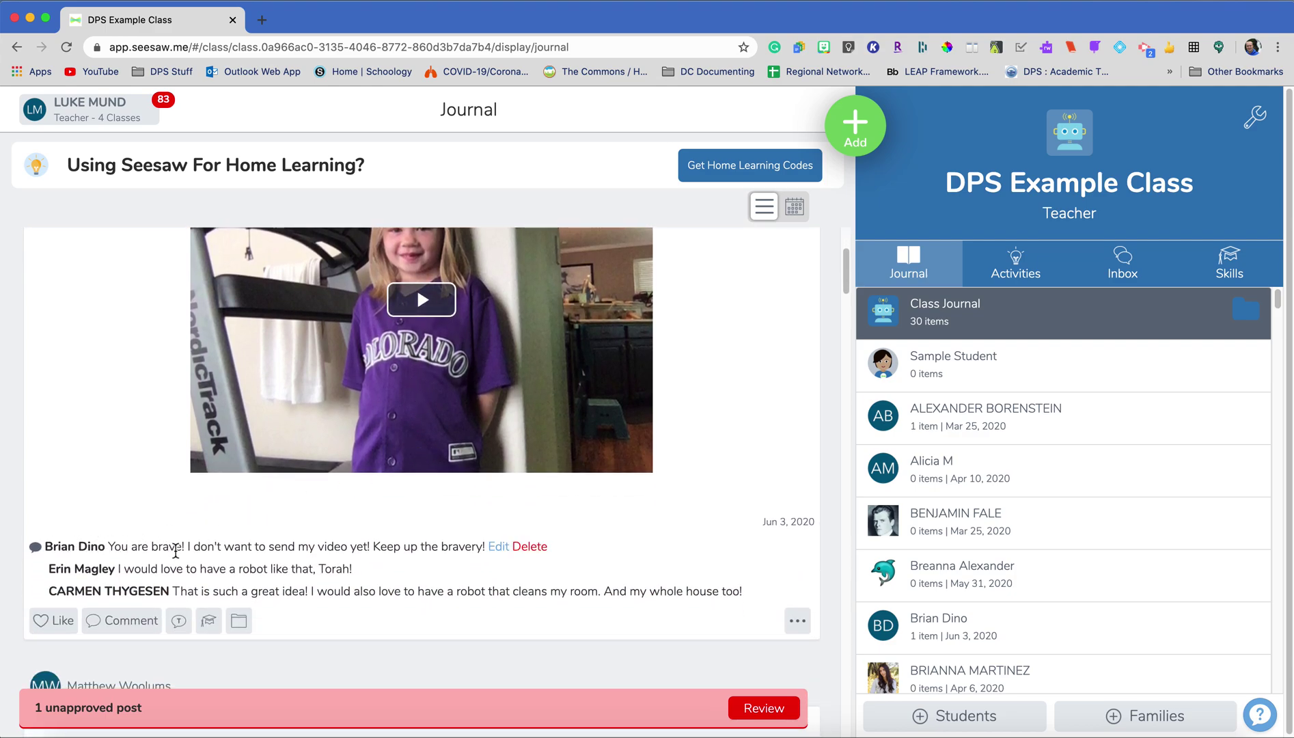
{"action": "mouse_move", "coordinate": [301, 591]}
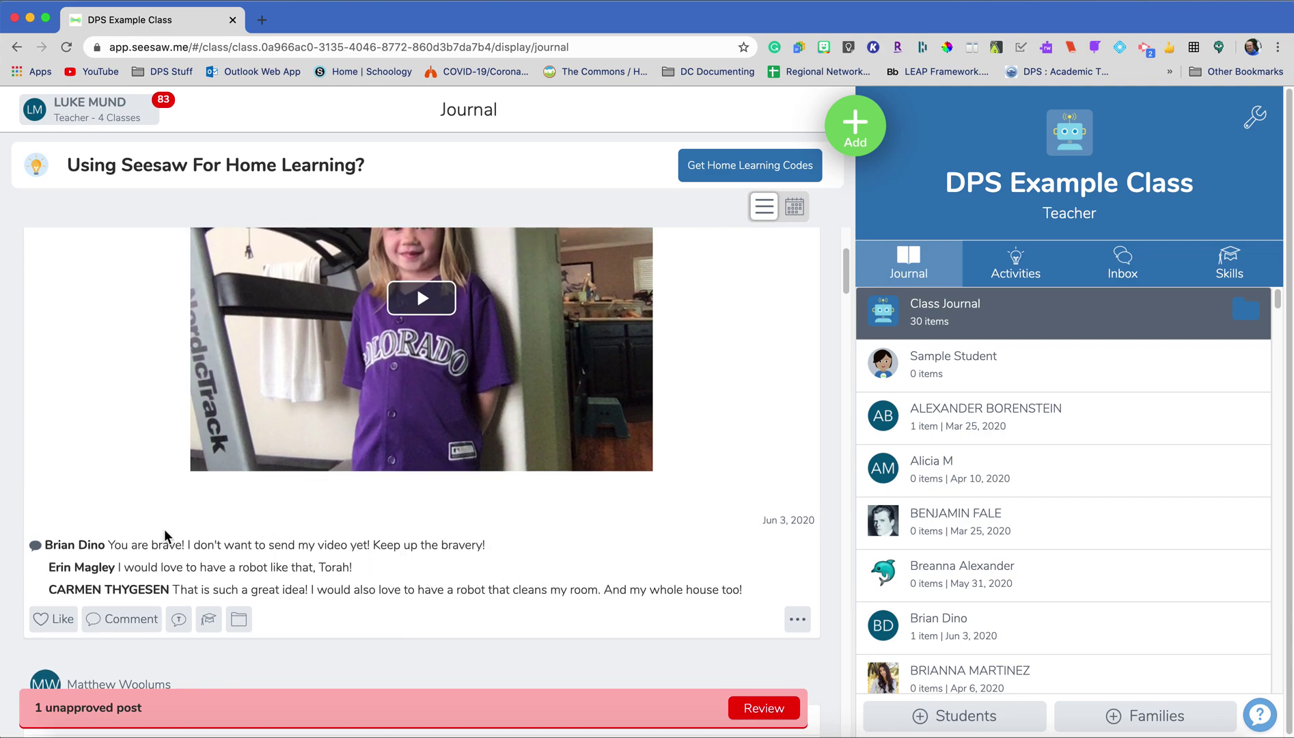
- Open the Voice Comment recorder on the student's sink-invention drawing post
{"action": "scroll", "coordinate": [309, 570], "scroll_direction": "down", "scroll_amount": 5}
{"action": "scroll", "coordinate": [309, 571], "scroll_direction": "down", "scroll_amount": 3}
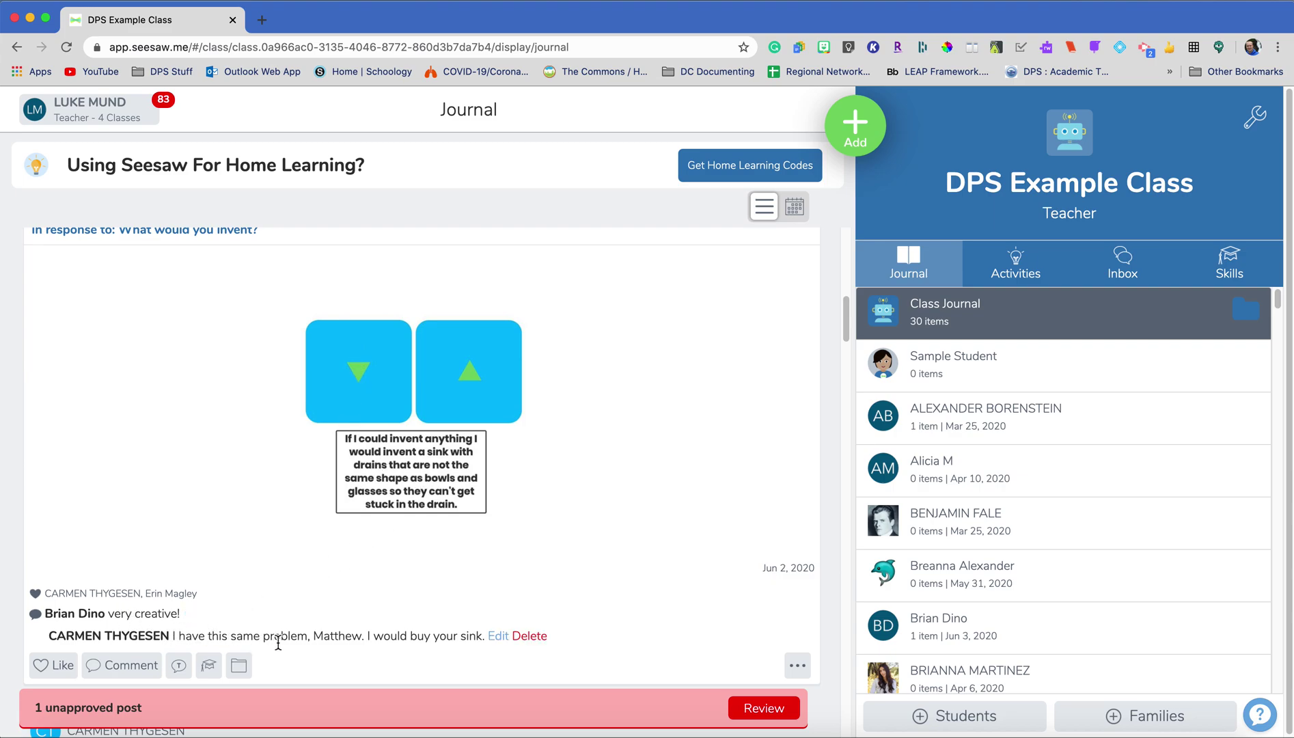
{"action": "left_click", "coordinate": [143, 672]}
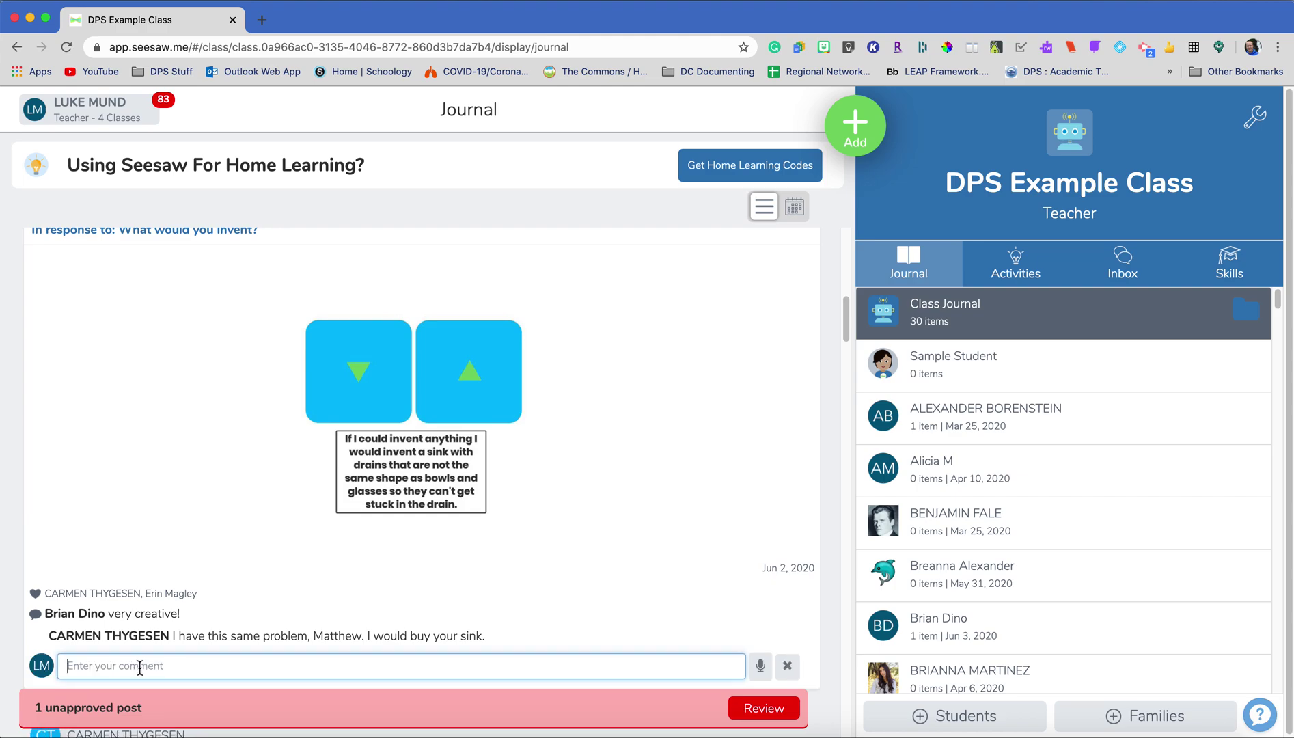
{"action": "left_click", "coordinate": [760, 666]}
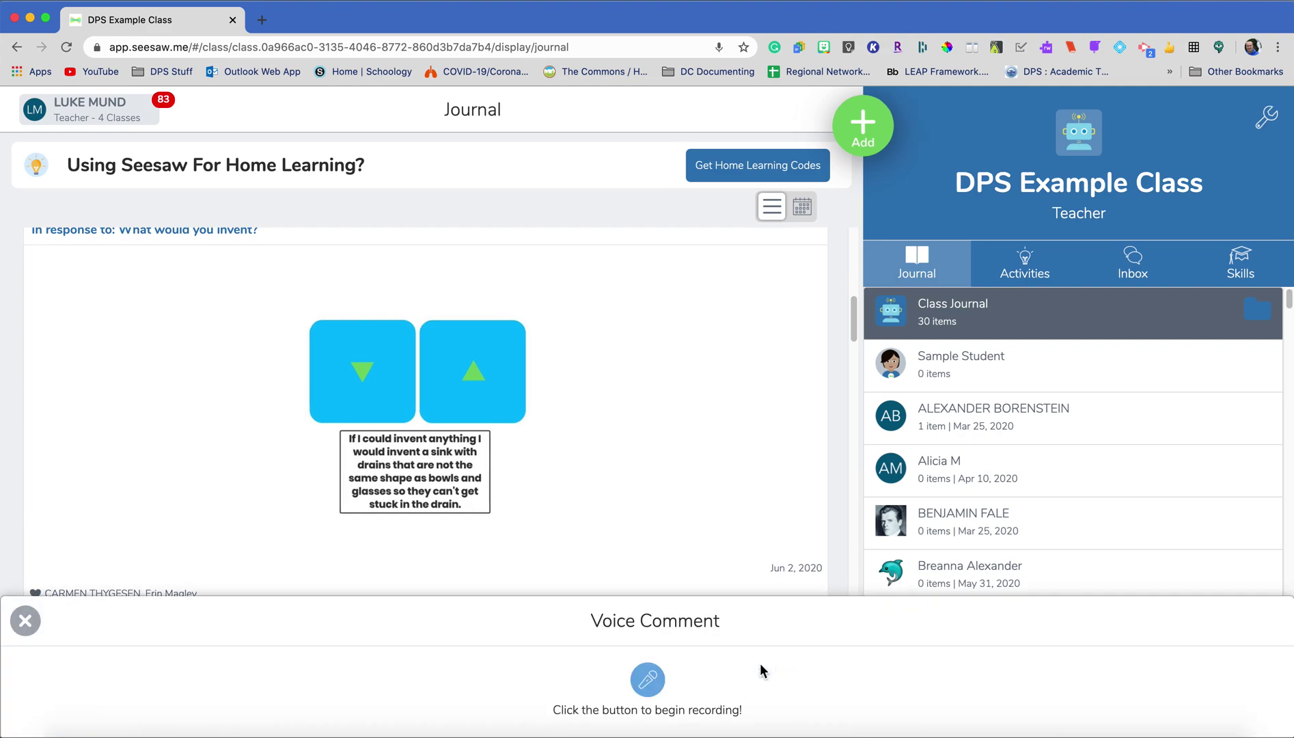
- Record a 0:13 voice comment on the sink-invention post and upload it
{"action": "left_click", "coordinate": [647, 680]}
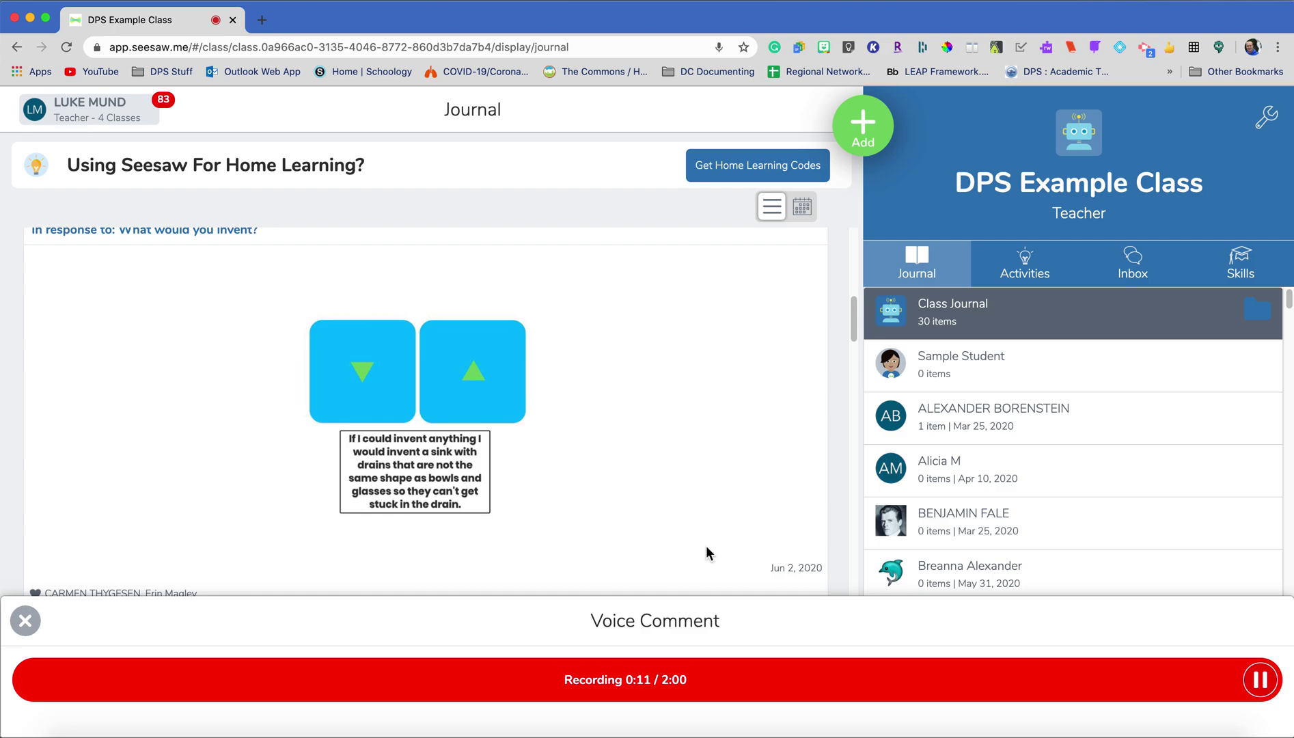
{"action": "left_click", "coordinate": [1259, 679]}
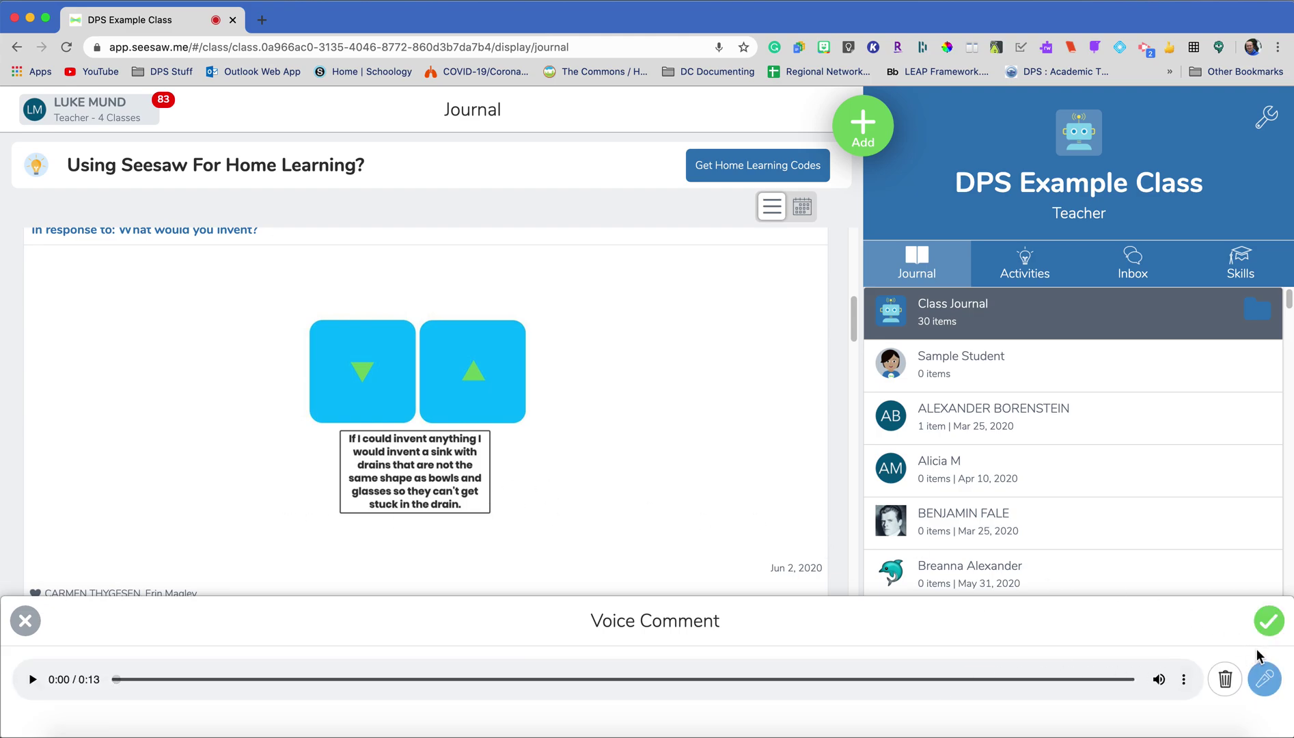
{"action": "left_click", "coordinate": [1266, 628]}
- Scroll the journal down to the Invisibility Cloak post with its 0:14 audio recording
{"action": "scroll", "coordinate": [535, 586], "scroll_direction": "down", "scroll_amount": 2}
{"action": "scroll", "coordinate": [535, 586], "scroll_direction": "down", "scroll_amount": 1}
{"action": "scroll", "coordinate": [529, 558], "scroll_direction": "down", "scroll_amount": 2}
{"action": "scroll", "coordinate": [524, 557], "scroll_direction": "down", "scroll_amount": 10}
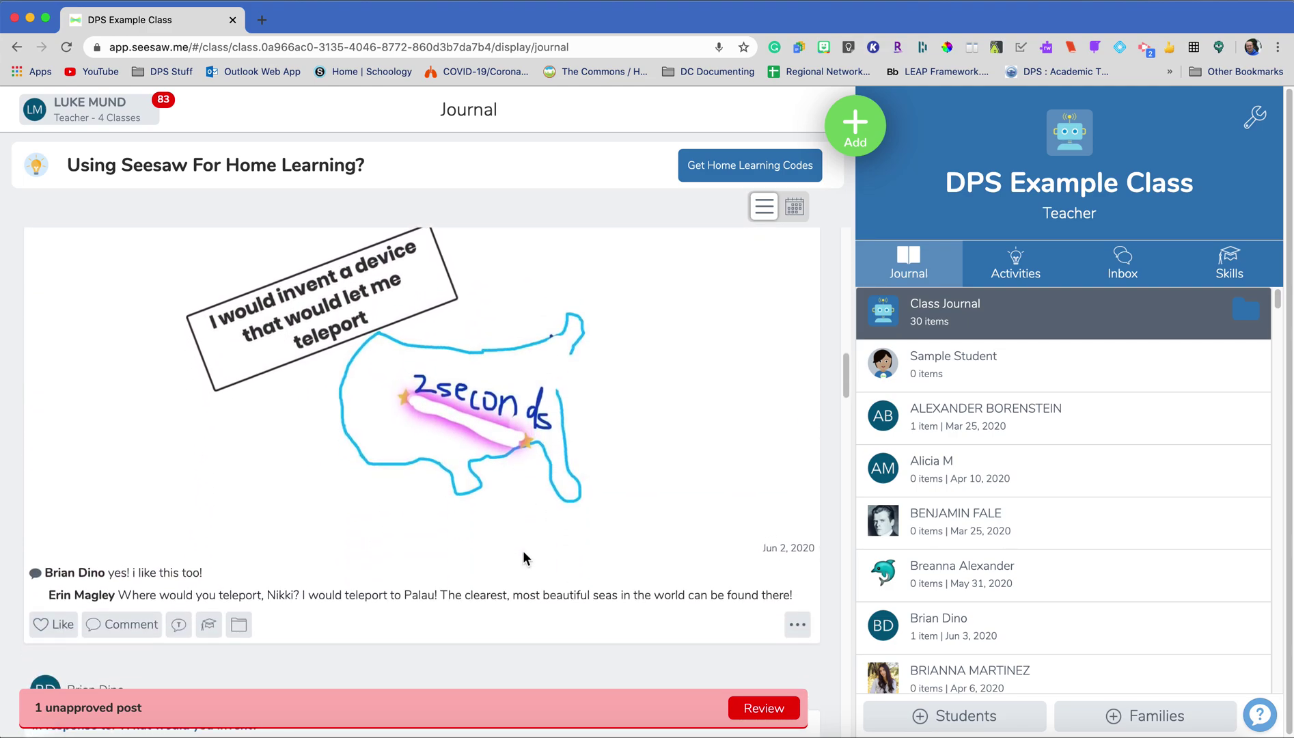
{"action": "scroll", "coordinate": [439, 592], "scroll_direction": "down", "scroll_amount": 8}
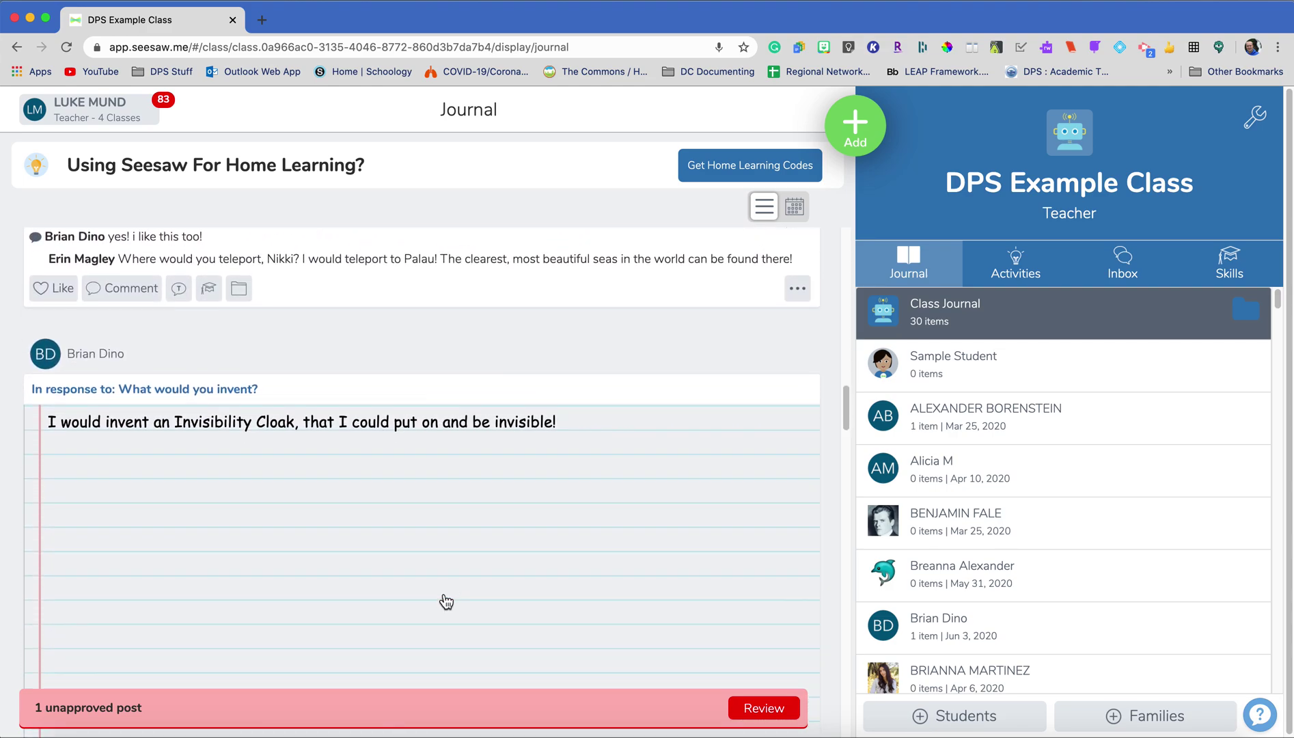
{"action": "scroll", "coordinate": [446, 601], "scroll_direction": "down", "scroll_amount": 5}
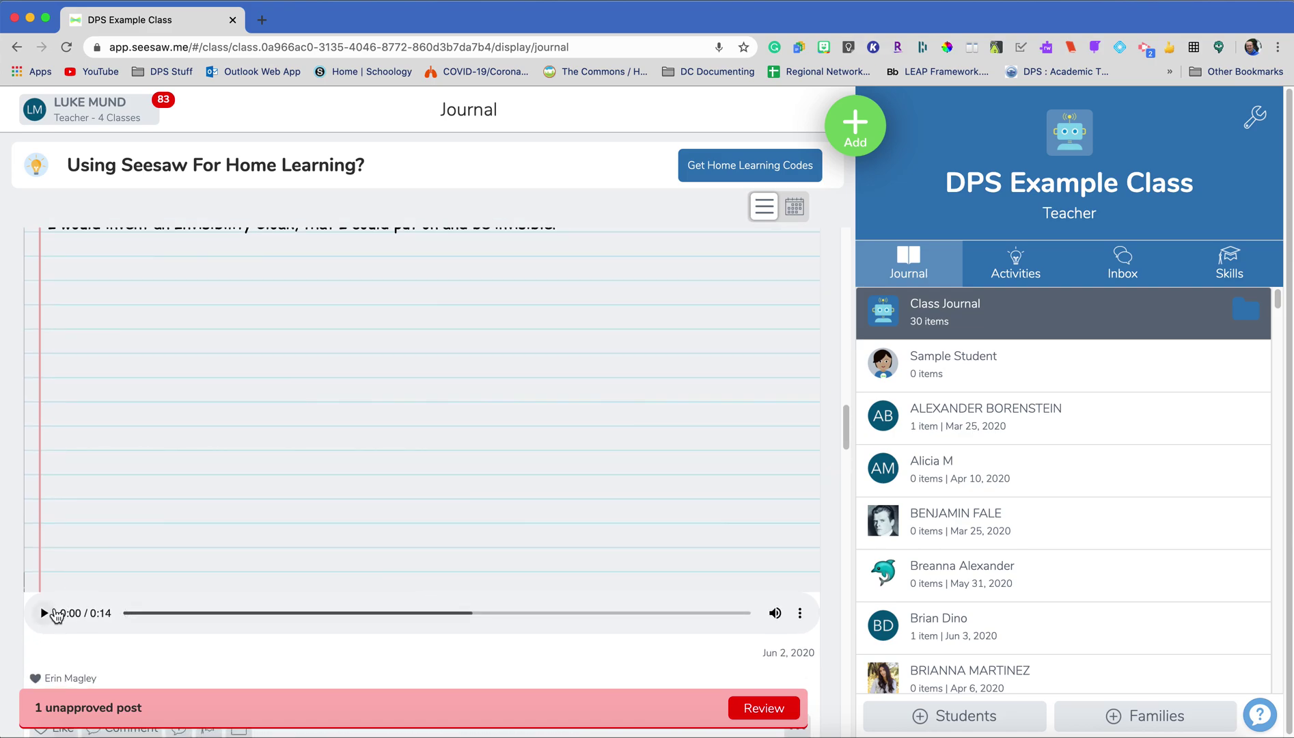
{"action": "scroll", "coordinate": [194, 358], "scroll_direction": "up", "scroll_amount": 1}
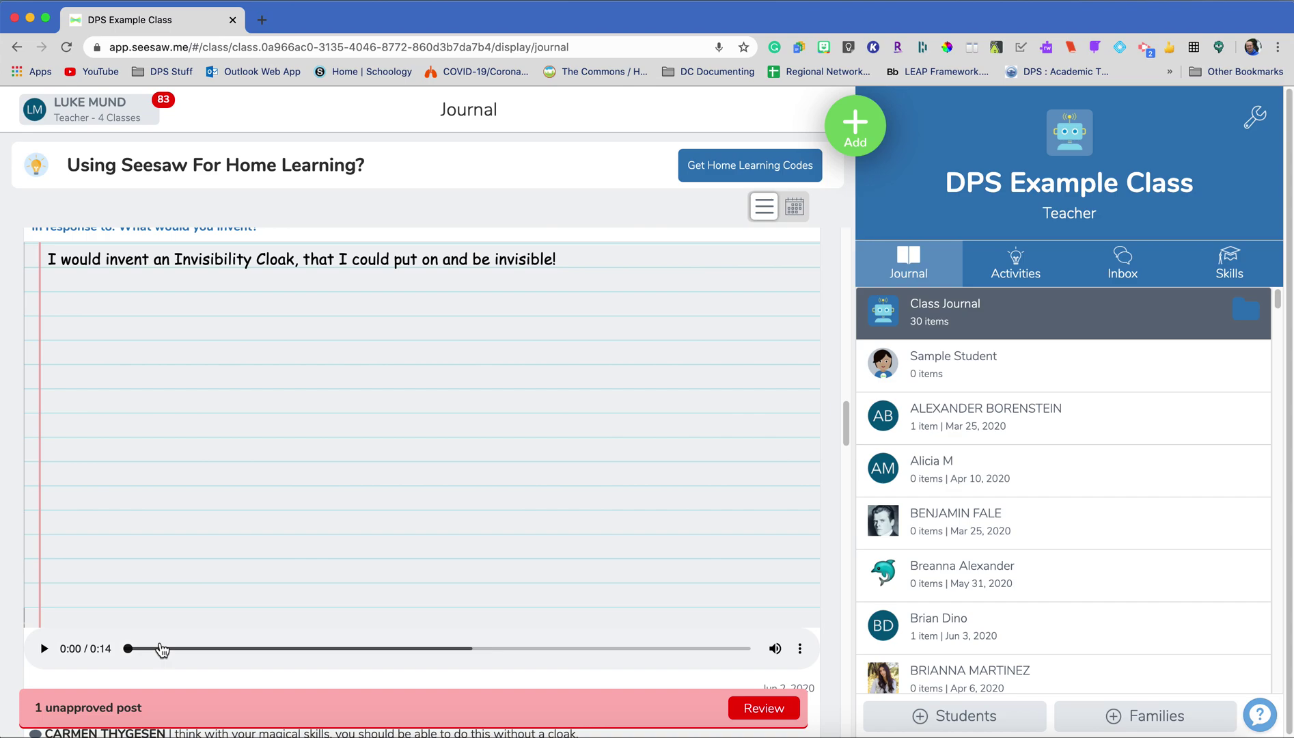
{"action": "scroll", "coordinate": [181, 638], "scroll_direction": "down", "scroll_amount": 2}
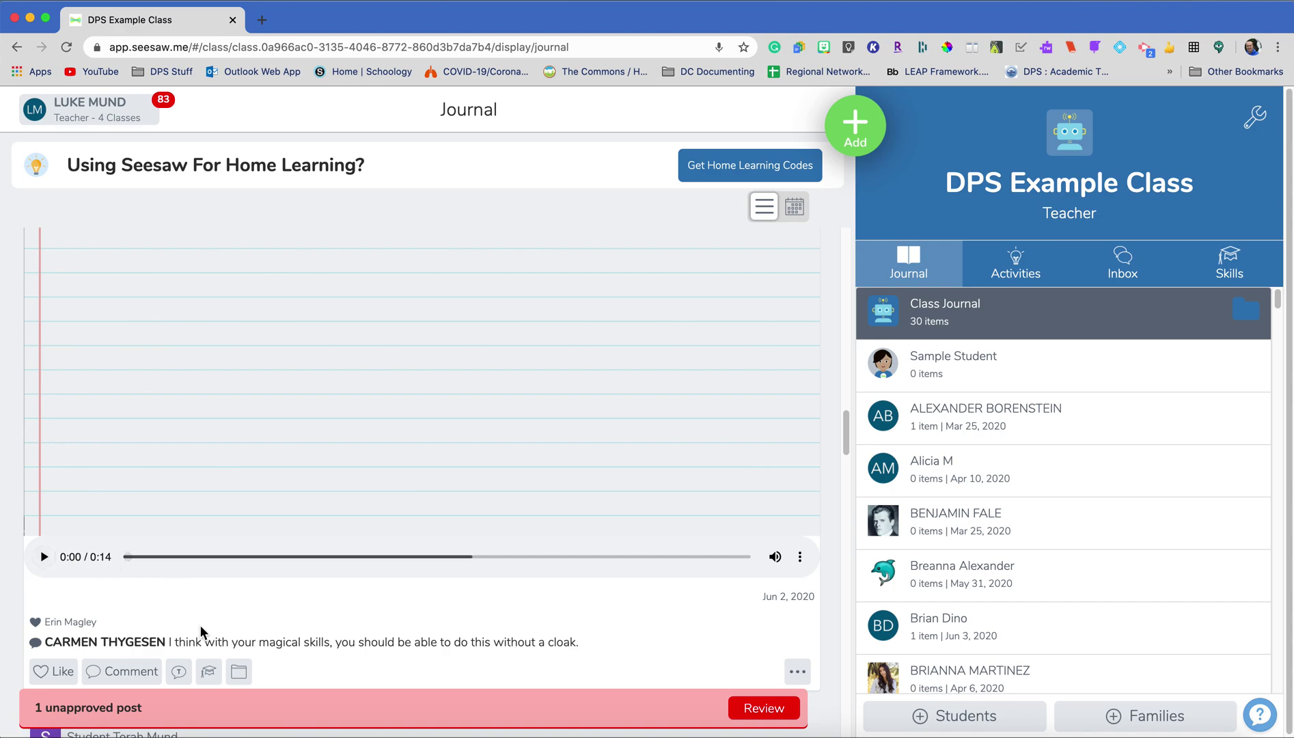
{"action": "left_click_drag", "start_coordinate": [175, 642], "coordinate": [394, 644]}
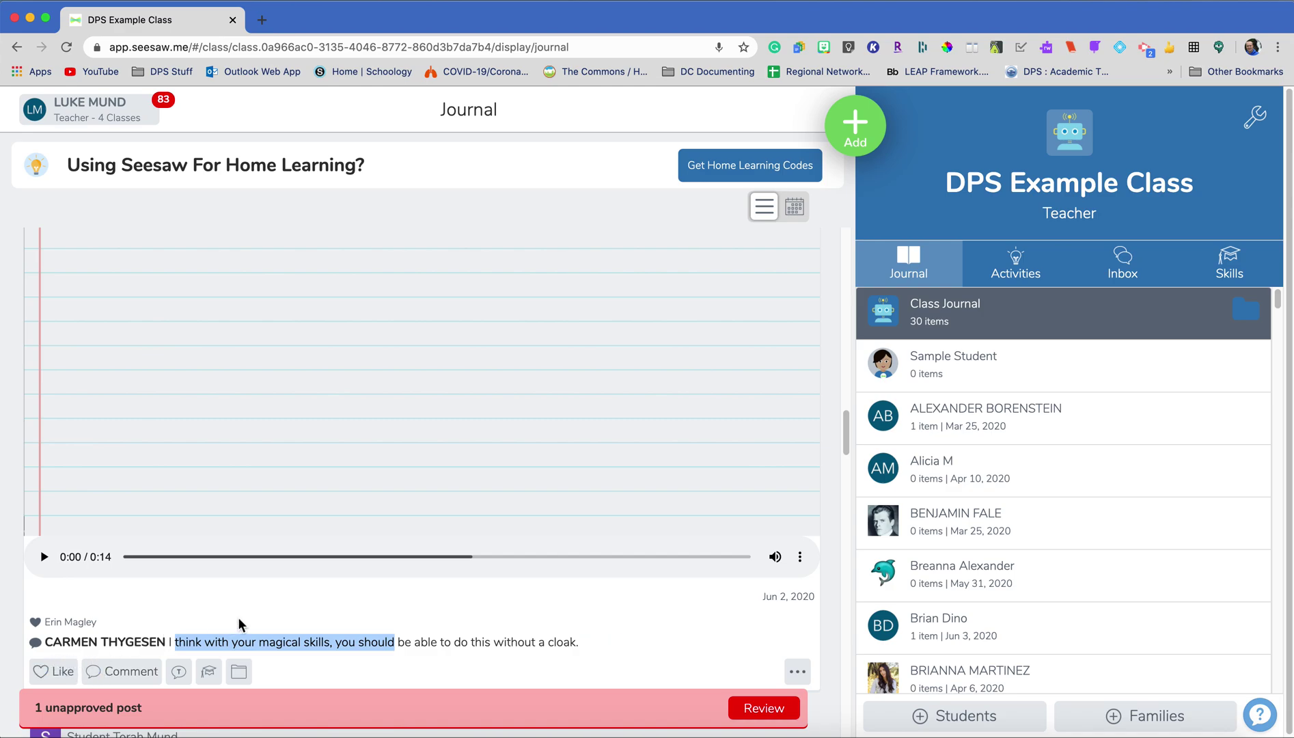
{"action": "left_click", "coordinate": [238, 637]}
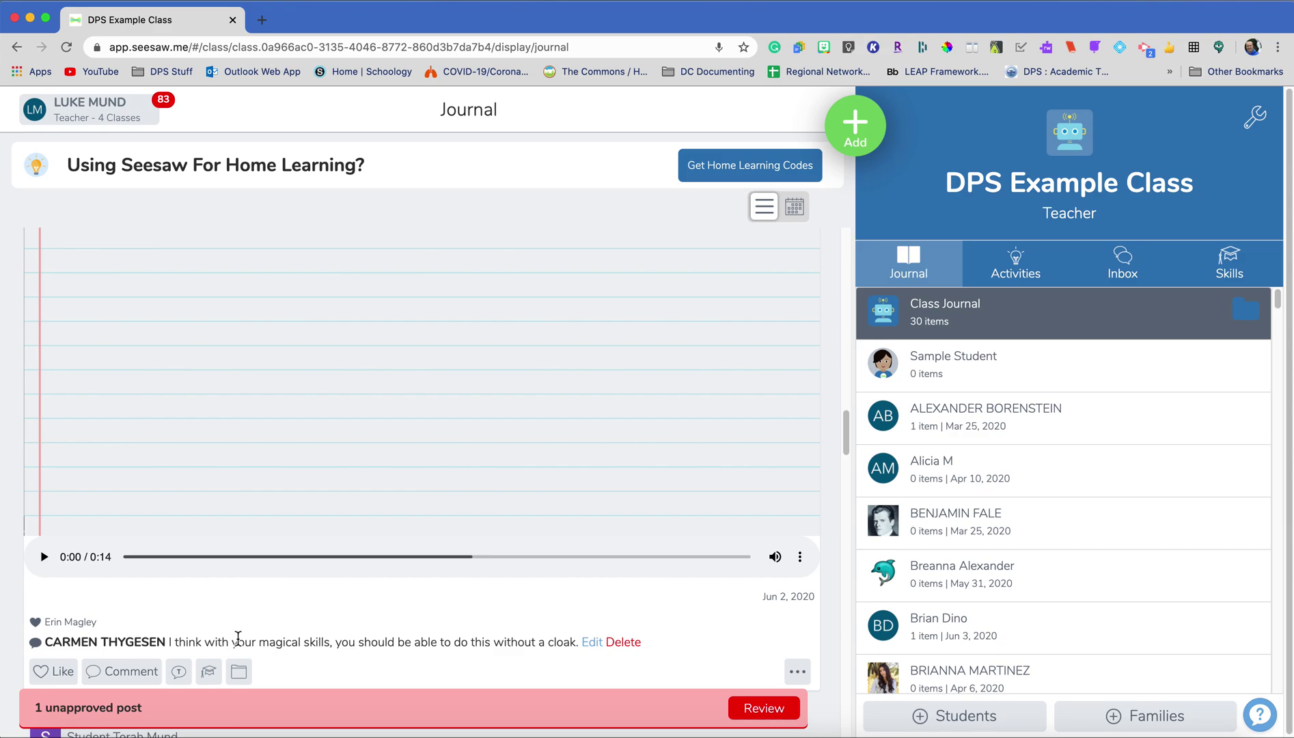